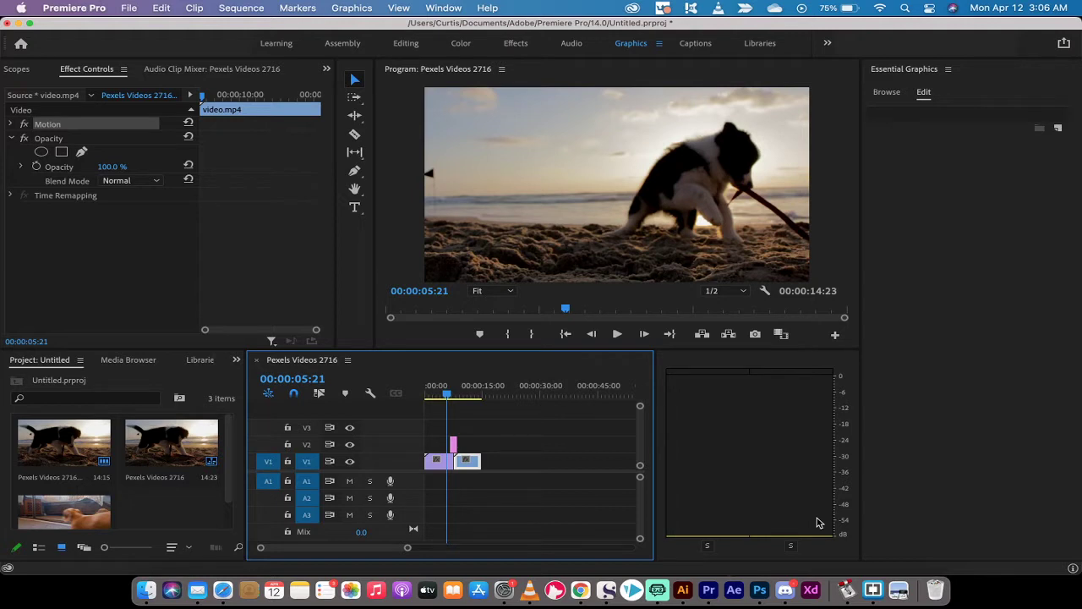
Scrub through the puppy footage and delete the pink arrow graphic clip from V2.
left_click(445, 397)
left_click_drag(445, 397, 461, 401)
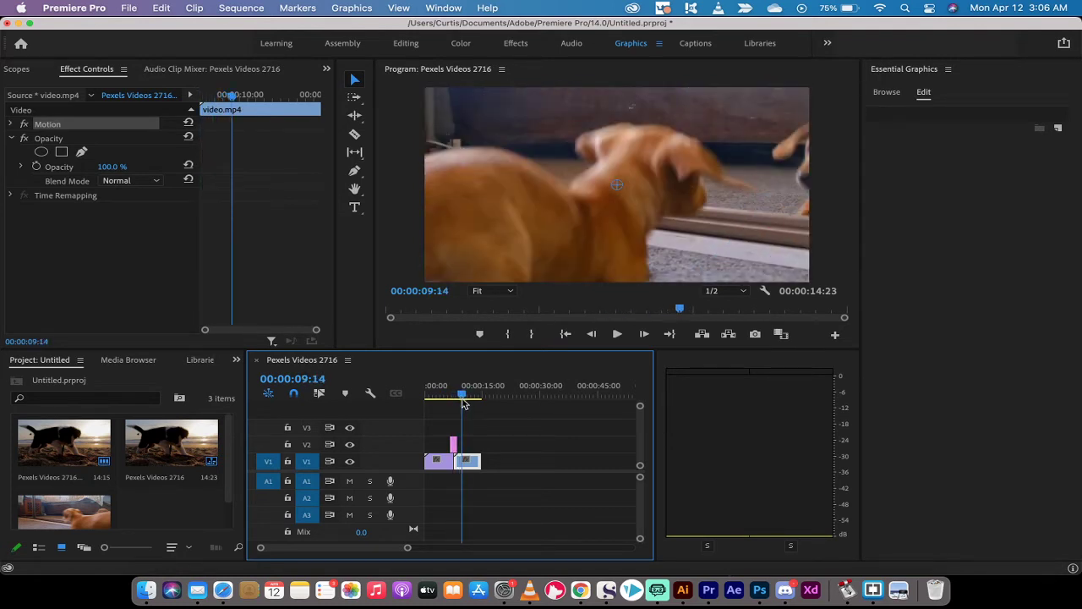
left_click(500, 444)
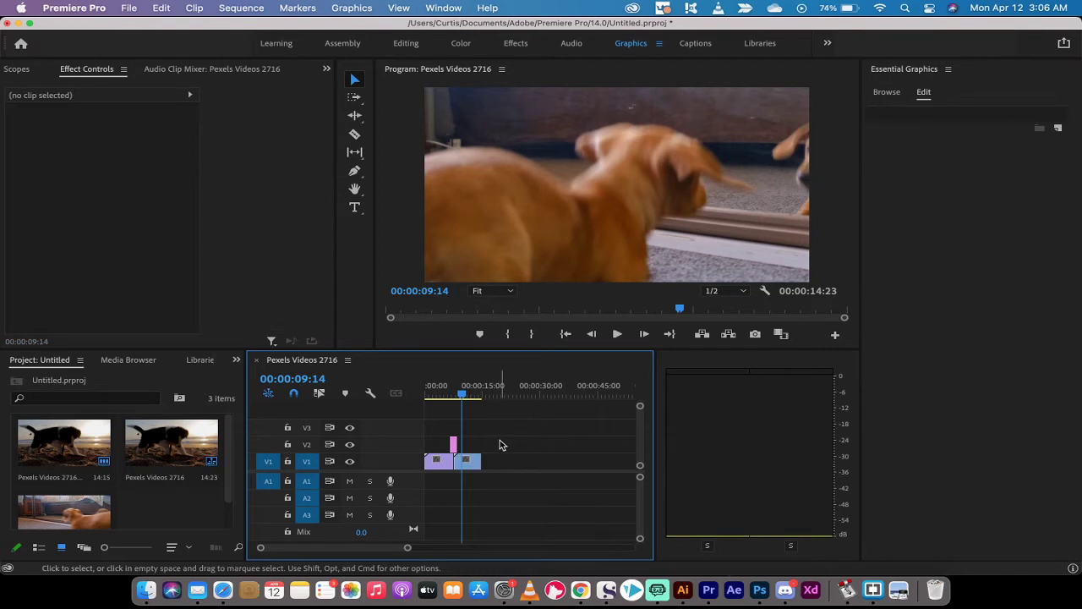
left_click_drag(499, 443, 435, 445)
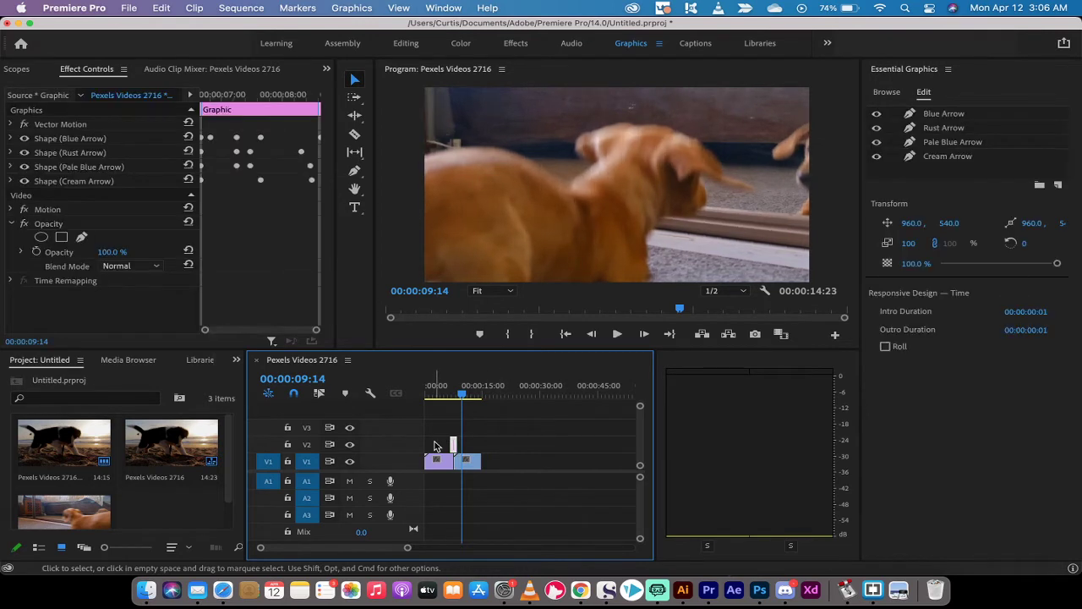
key("Delete")
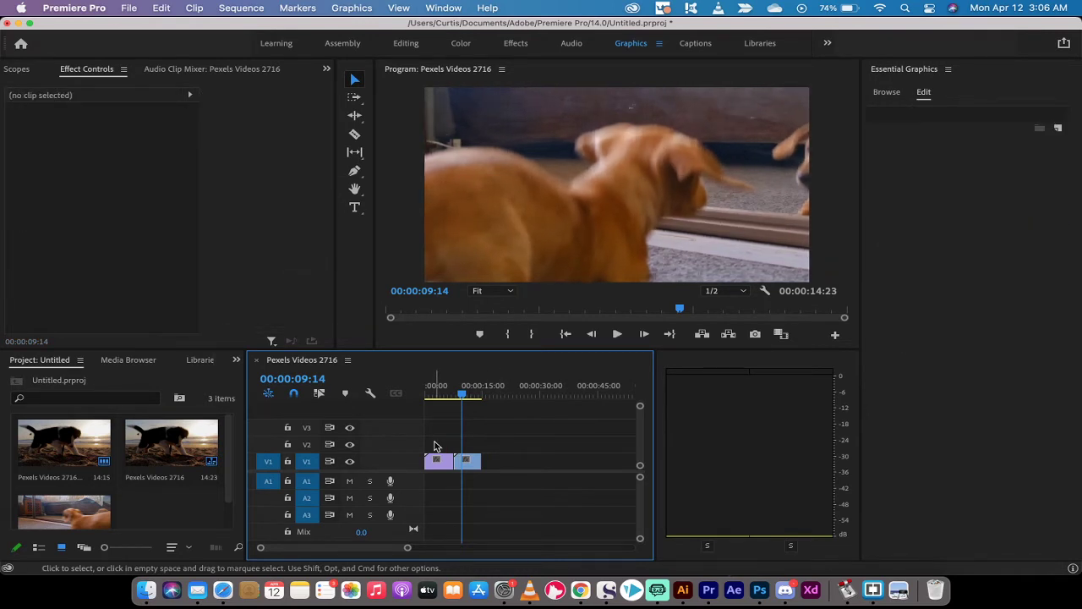
mouse_move(462, 394)
left_mouse_down()
mouse_move(423, 392)
mouse_move(442, 402)
mouse_move(426, 394)
mouse_move(466, 397)
mouse_move(454, 397)
left_mouse_up()
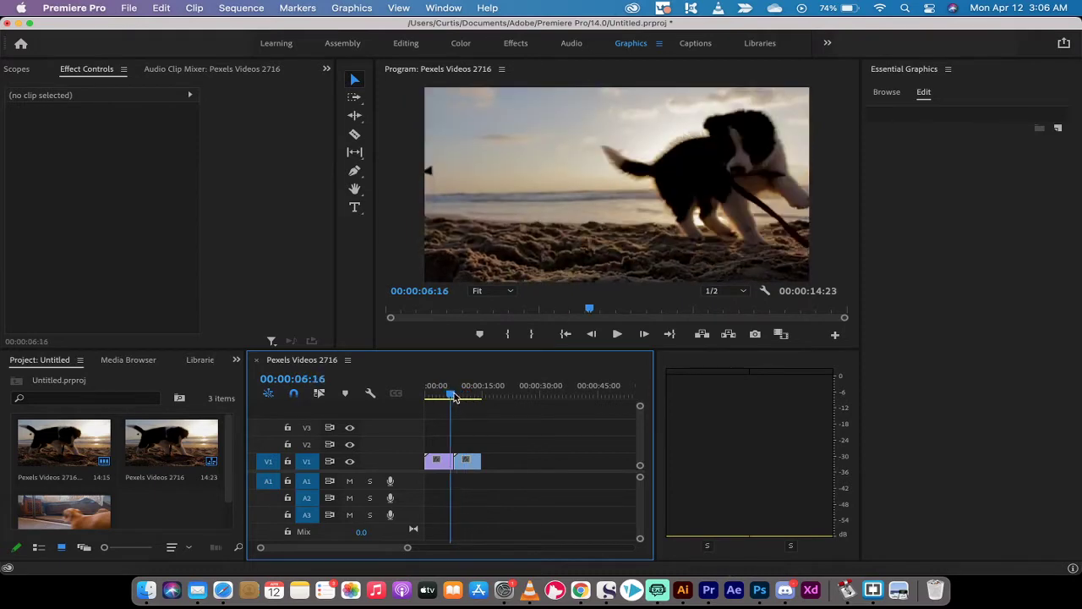
left_click(403, 47)
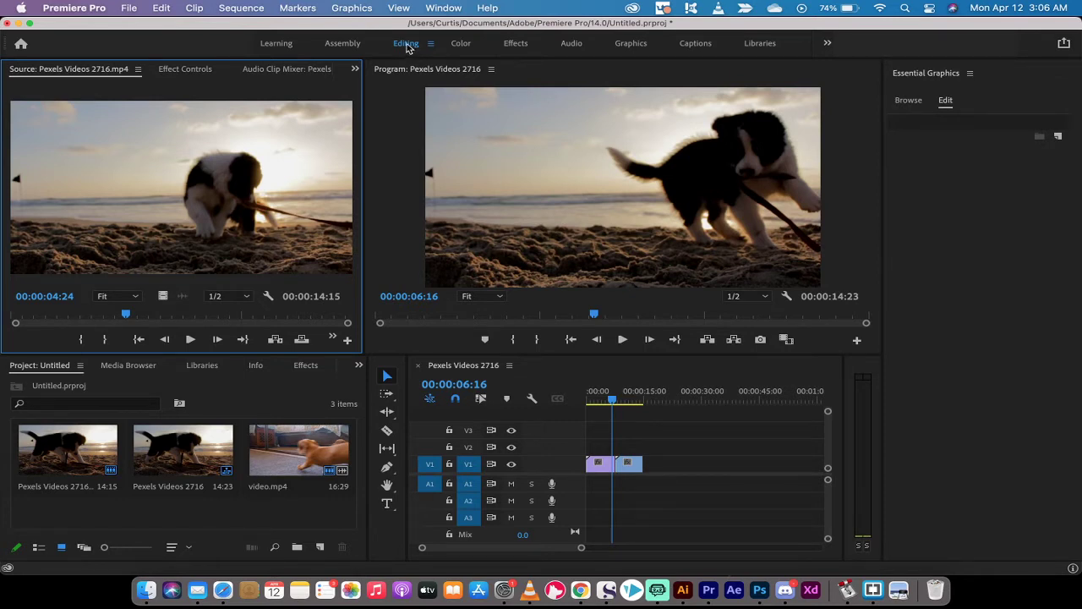
left_click(629, 44)
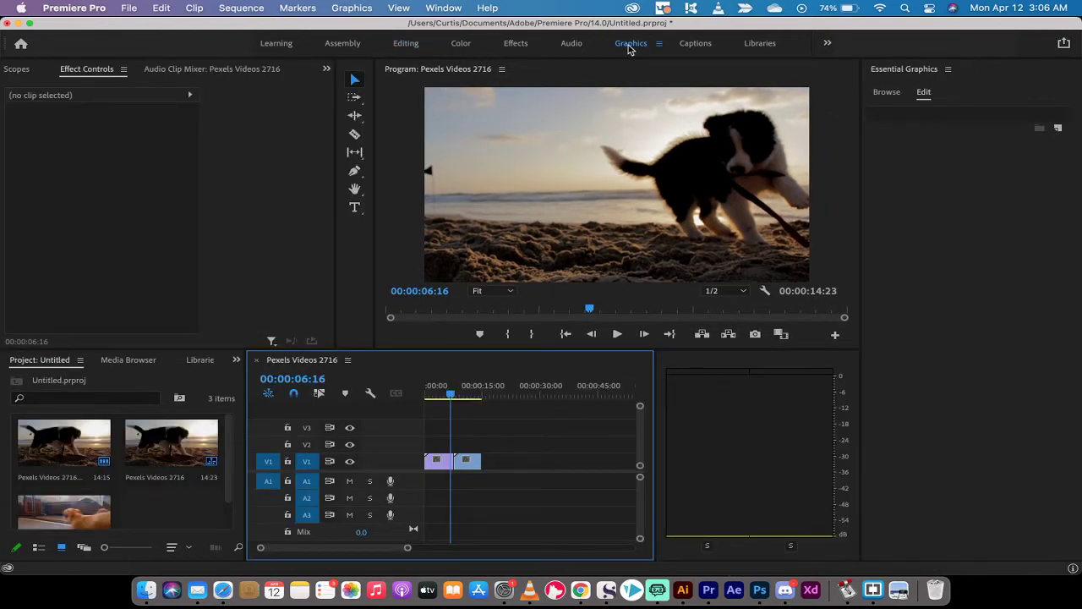
left_click(898, 75)
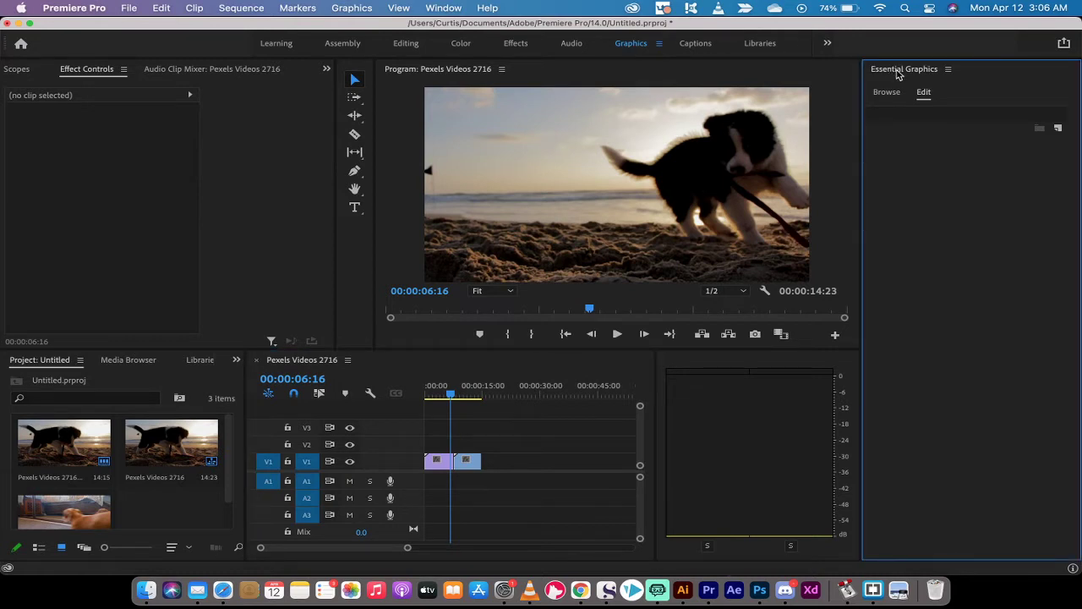
left_click(445, 7)
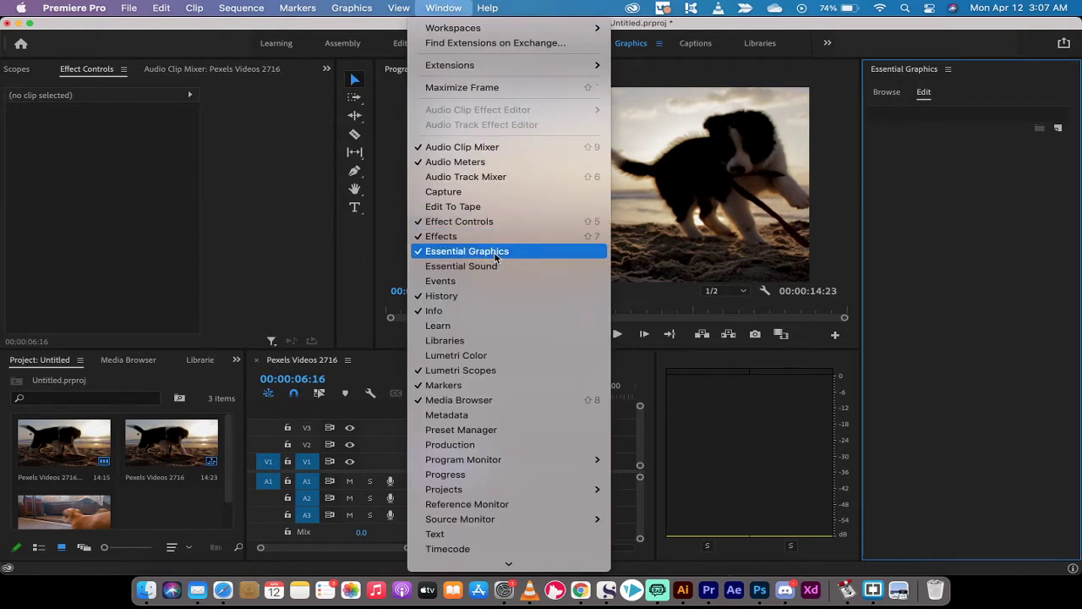
left_click(436, 7)
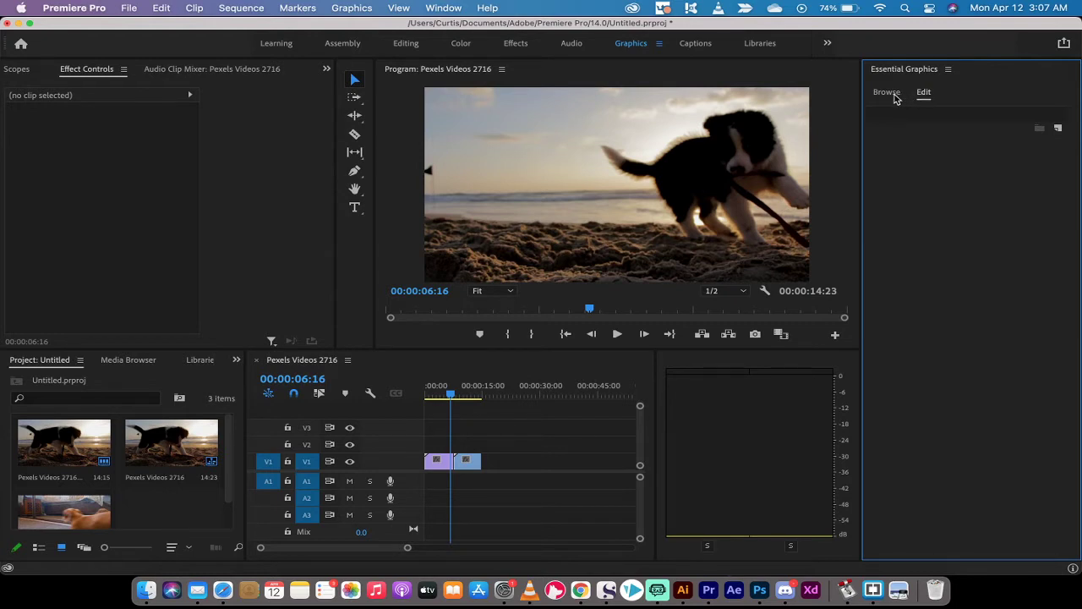
Search the Essential Graphics templates for 'transition' and pick the Visual Trends template.
left_click(894, 96)
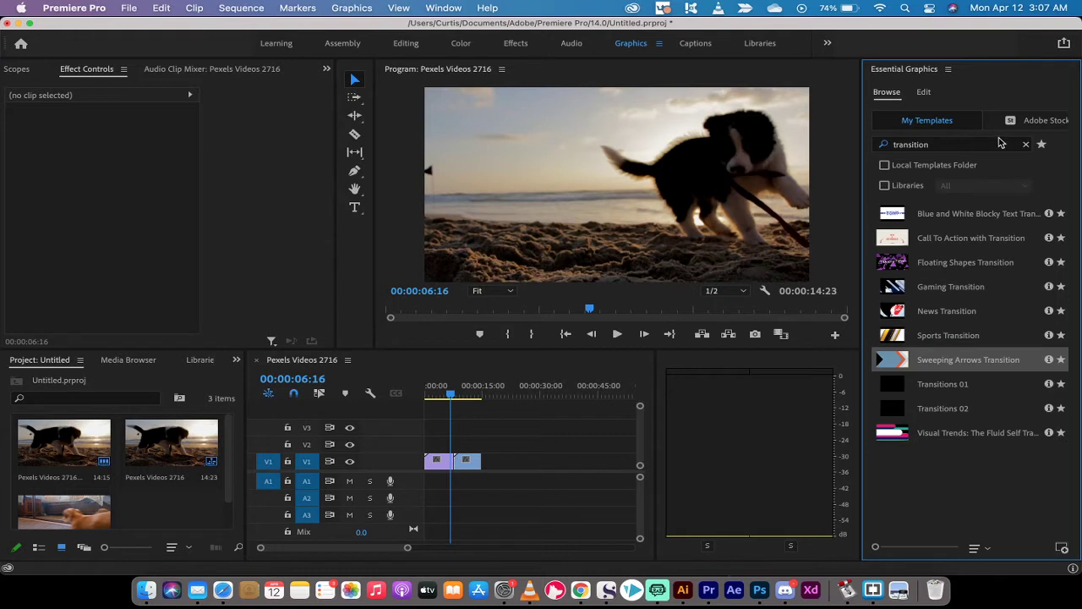
left_click(1026, 145)
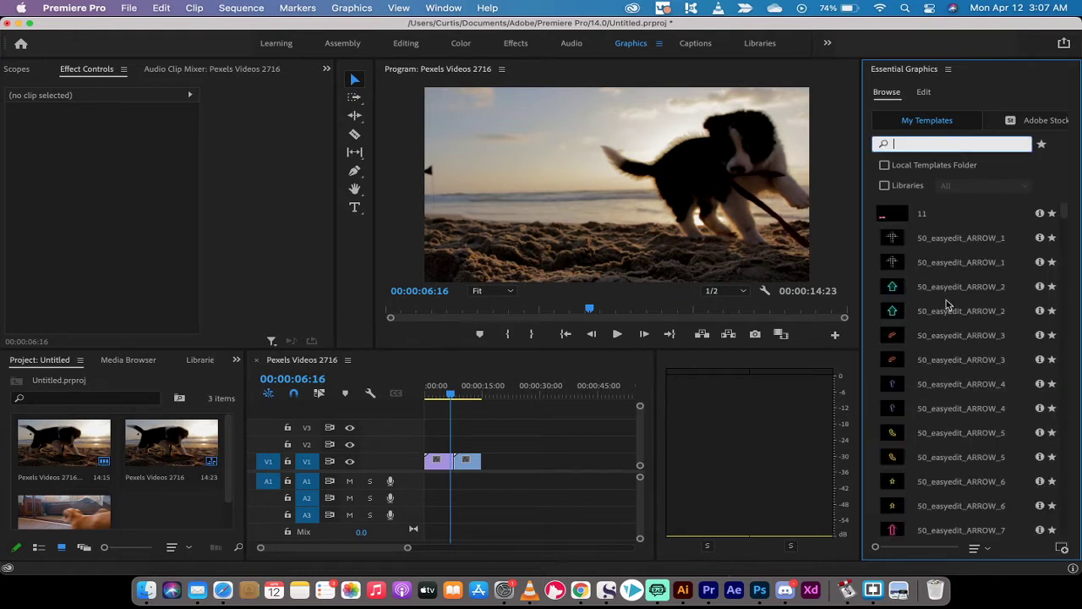
scroll(961, 286, "down", 2)
type("tran")
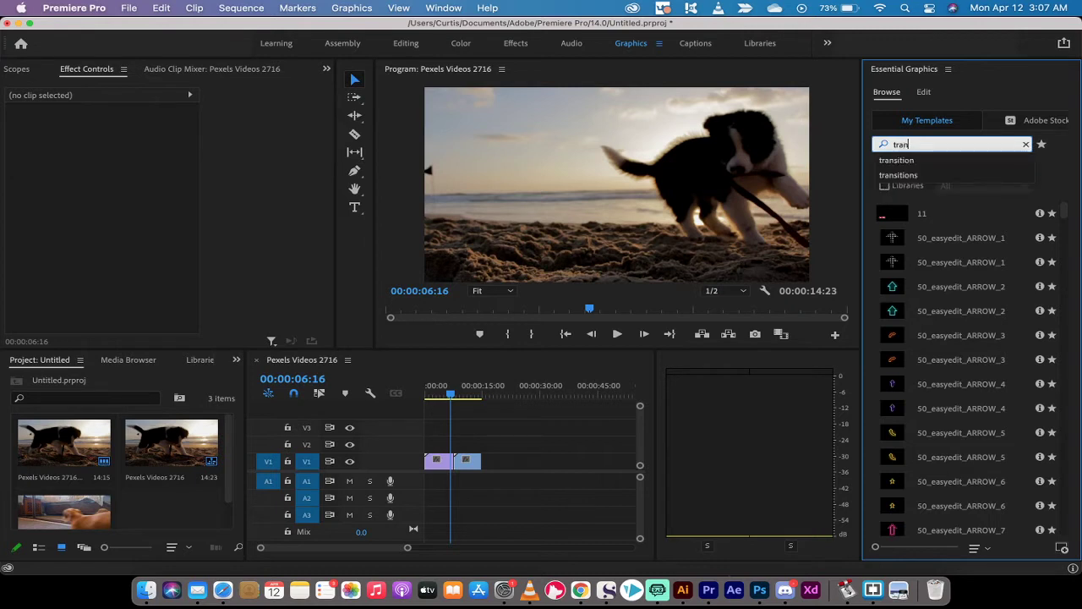
type("sition")
key("Return")
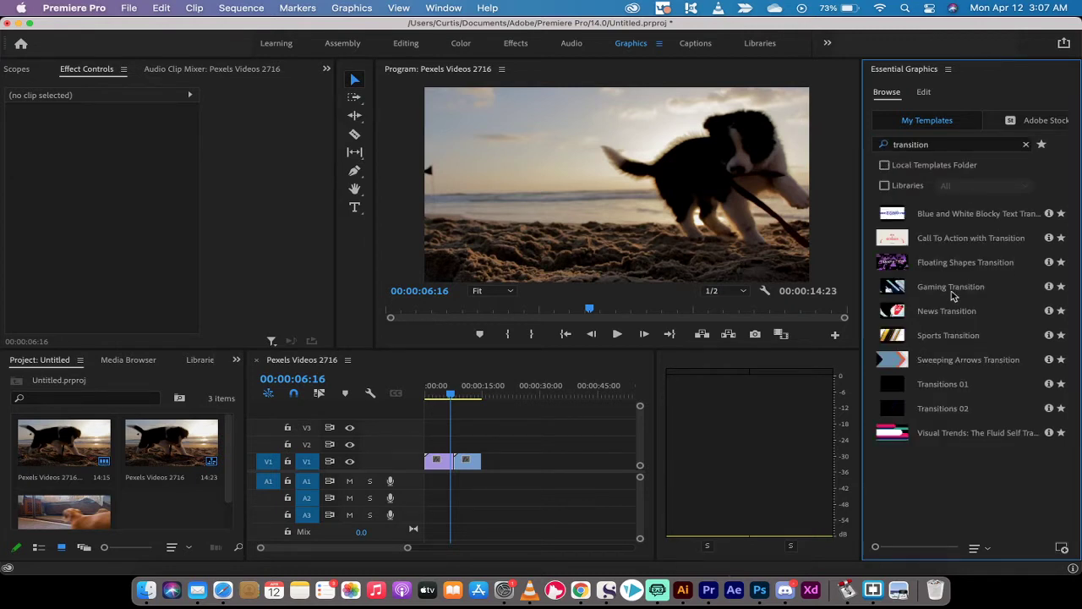
left_click(950, 431)
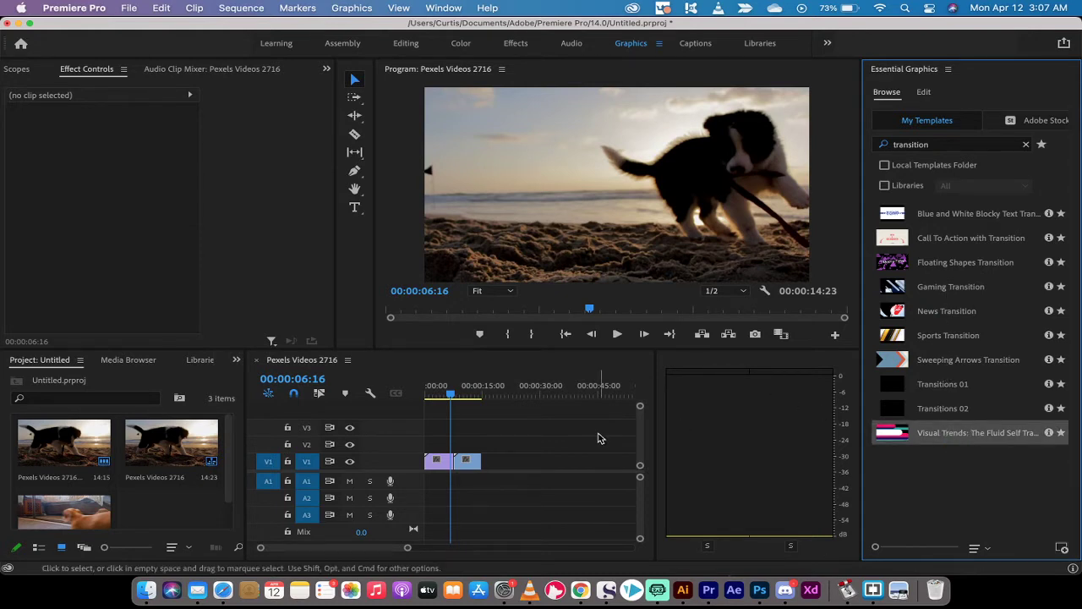
Place the Visual Trends template on V2 and slide it left over the cut between the puppy clips.
left_click(446, 393)
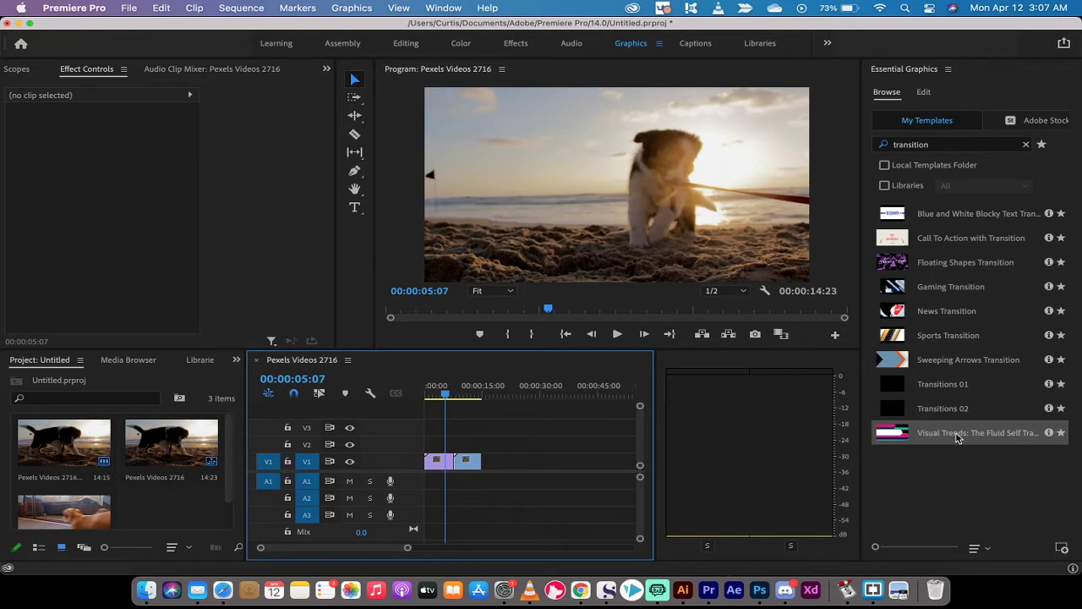
left_click_drag(954, 434, 460, 450)
key("=")
key("minus")
key("minus")
key("minus")
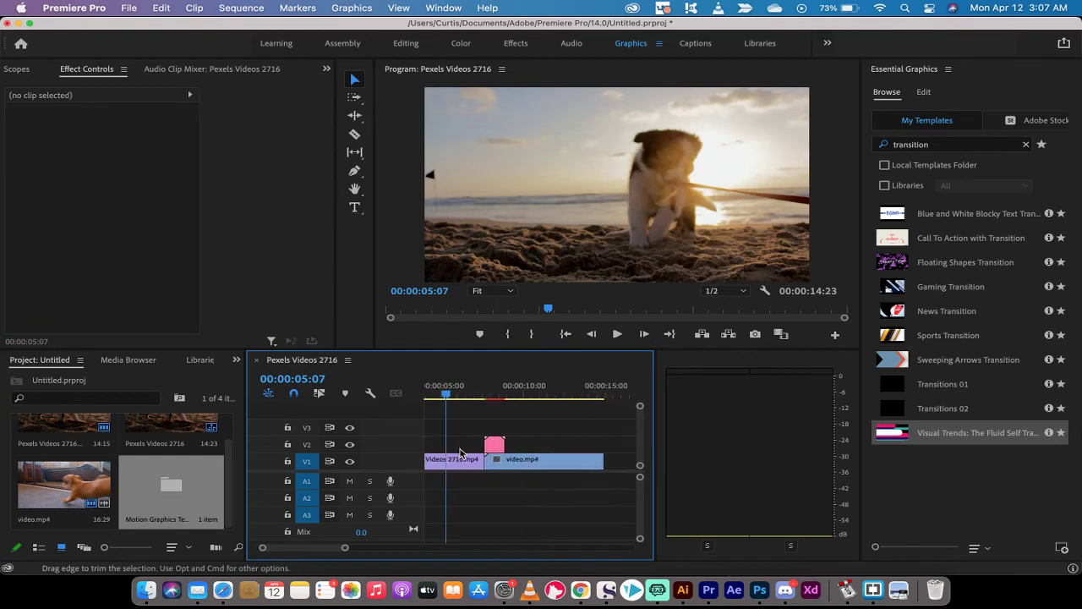
key("=")
key("=")
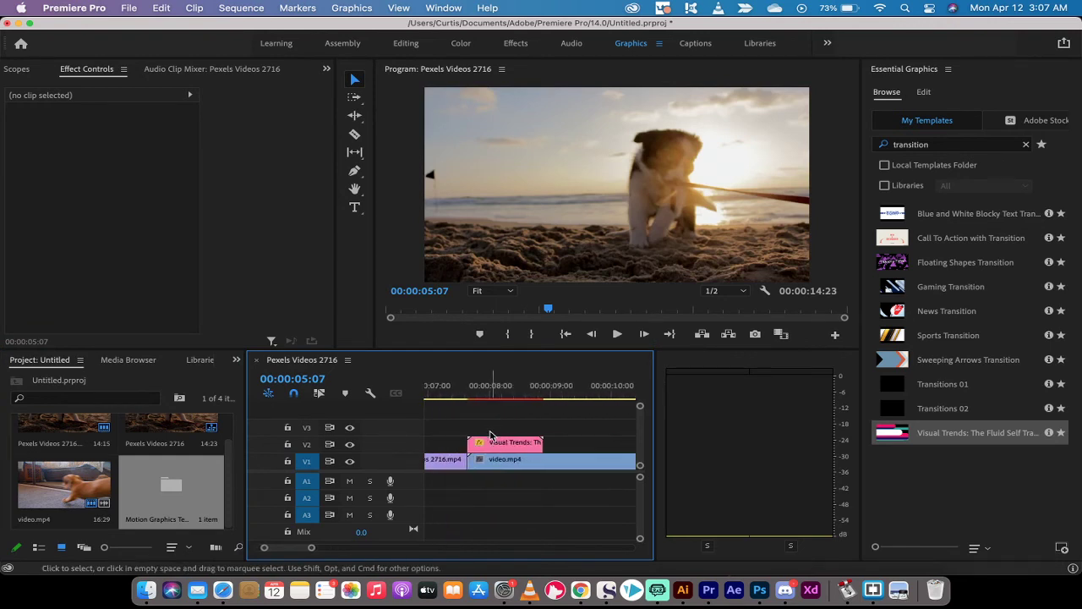
left_click_drag(488, 445, 461, 449)
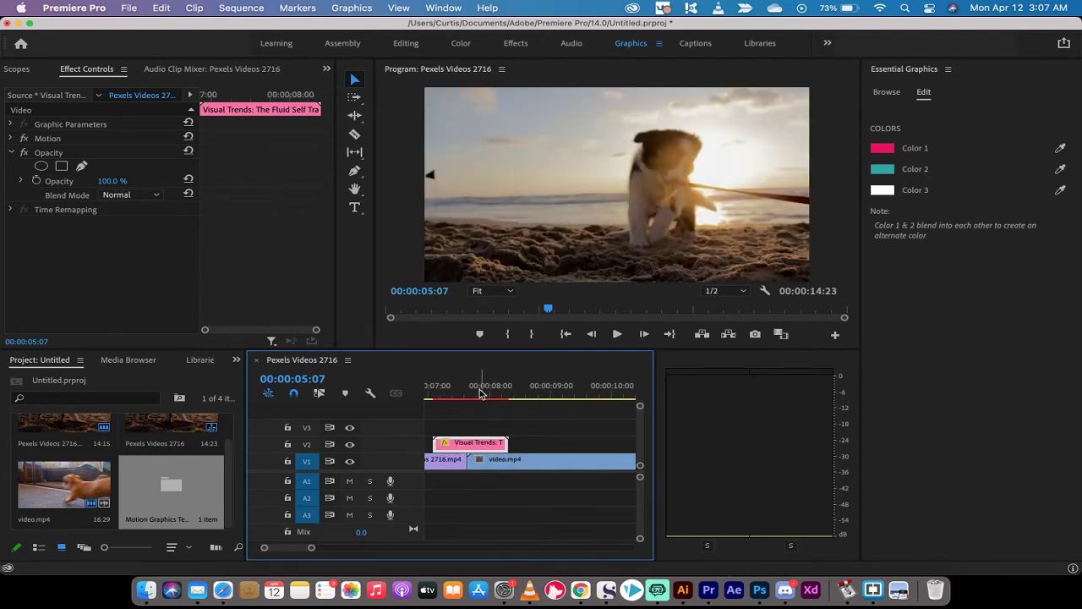
key("minus")
key("minus")
key("minus")
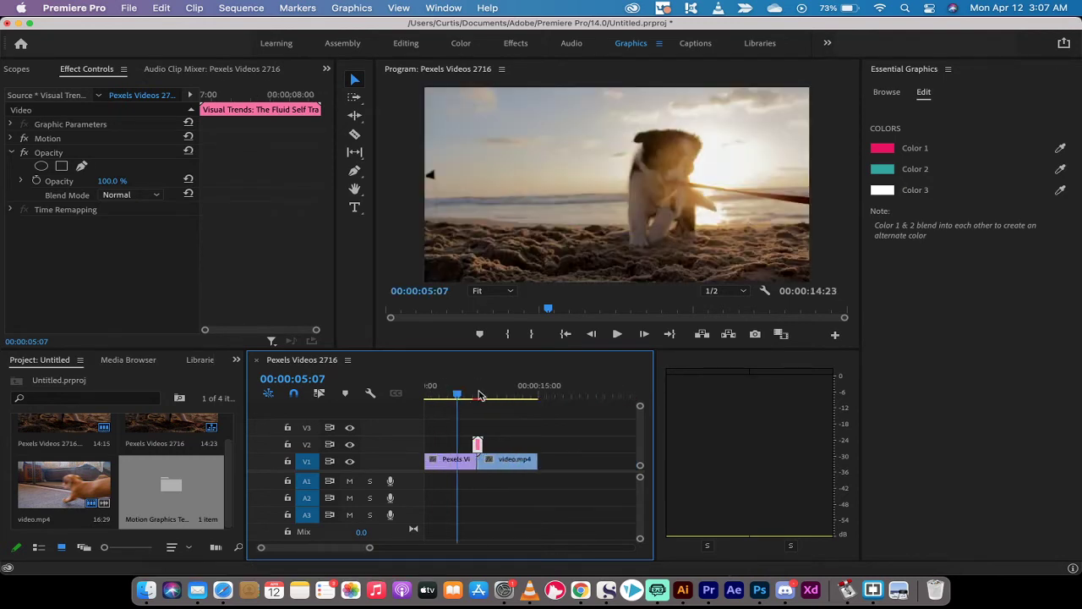
left_click(464, 461)
left_click(478, 447)
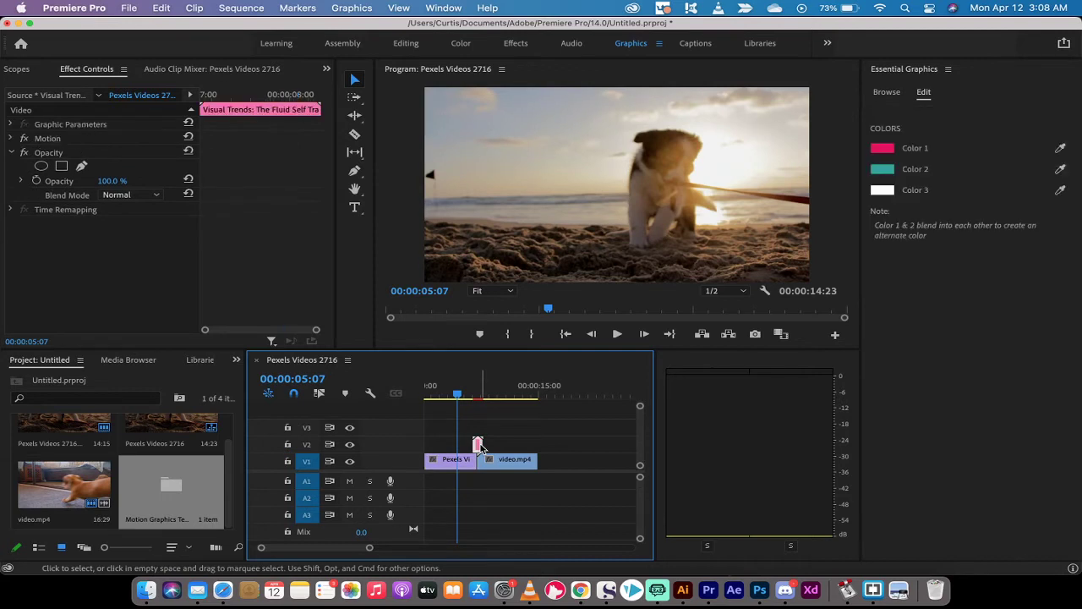
left_click(495, 461)
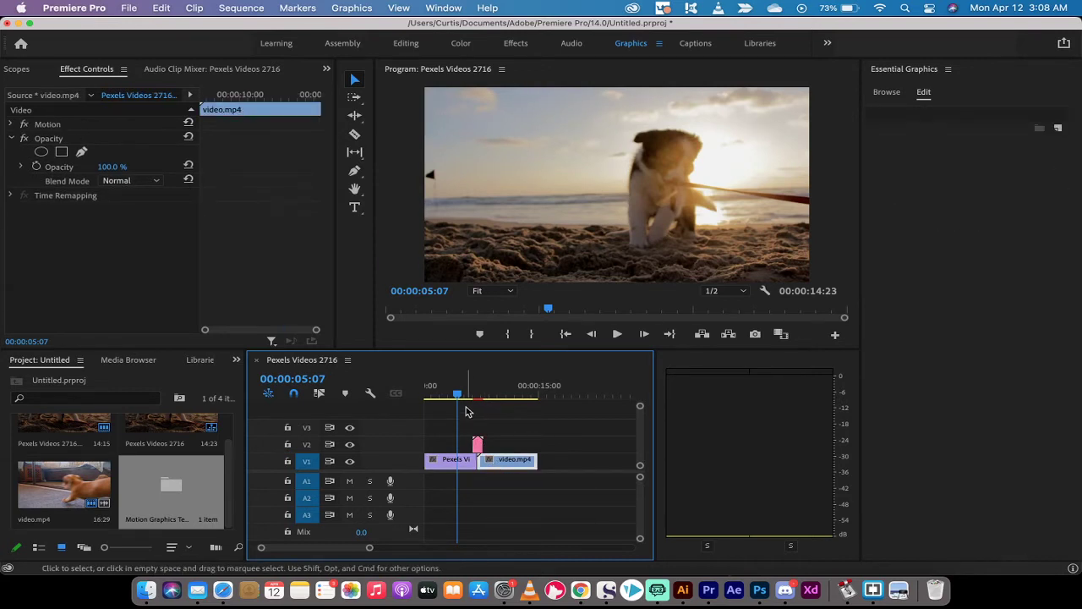
left_click(469, 395)
left_click_drag(471, 395, 475, 395)
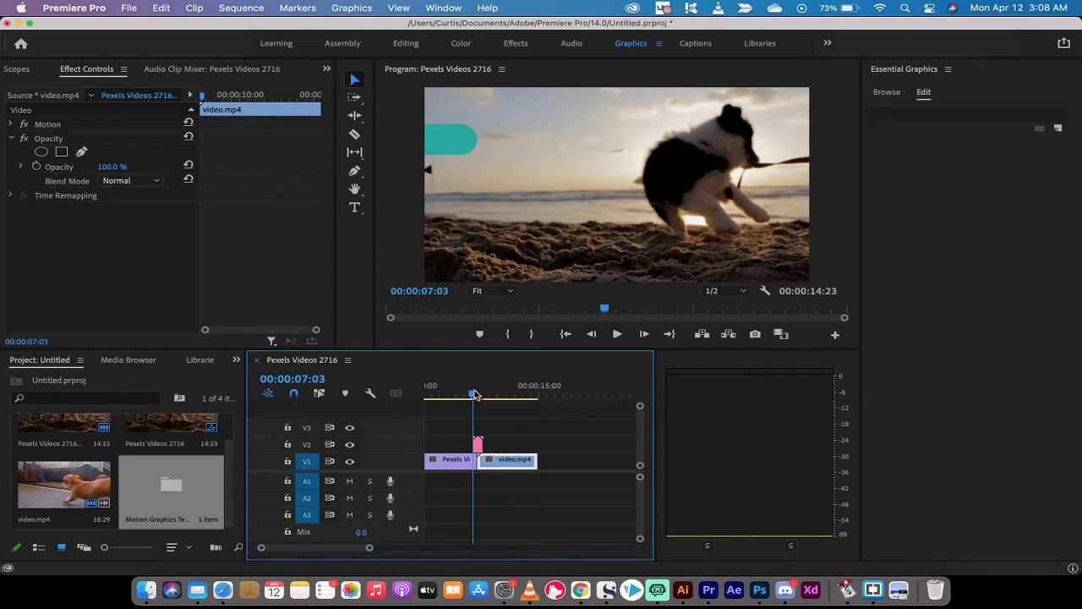
key("space")
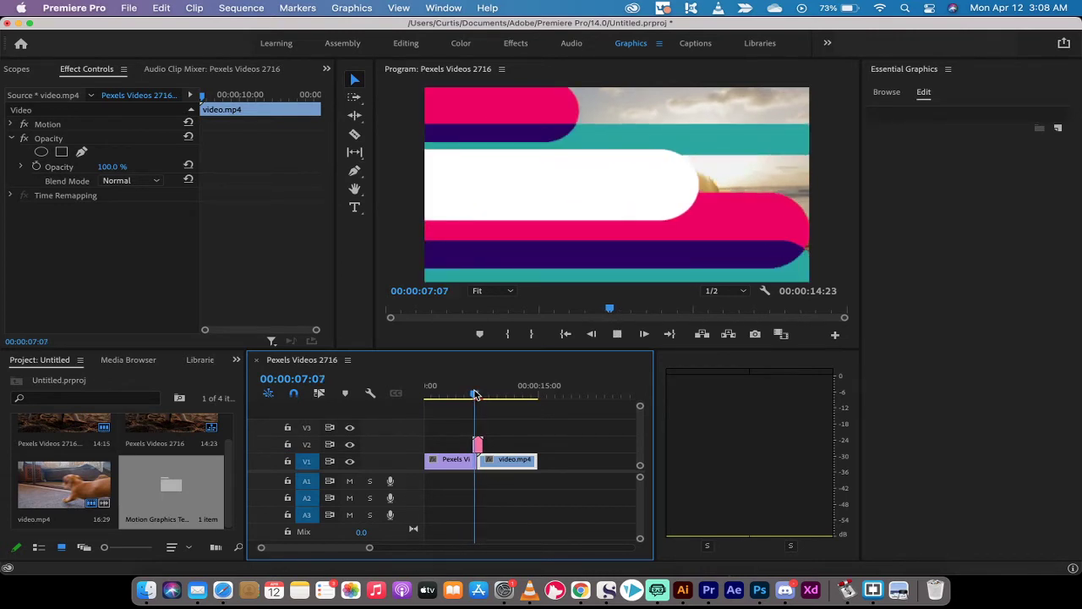
key("space")
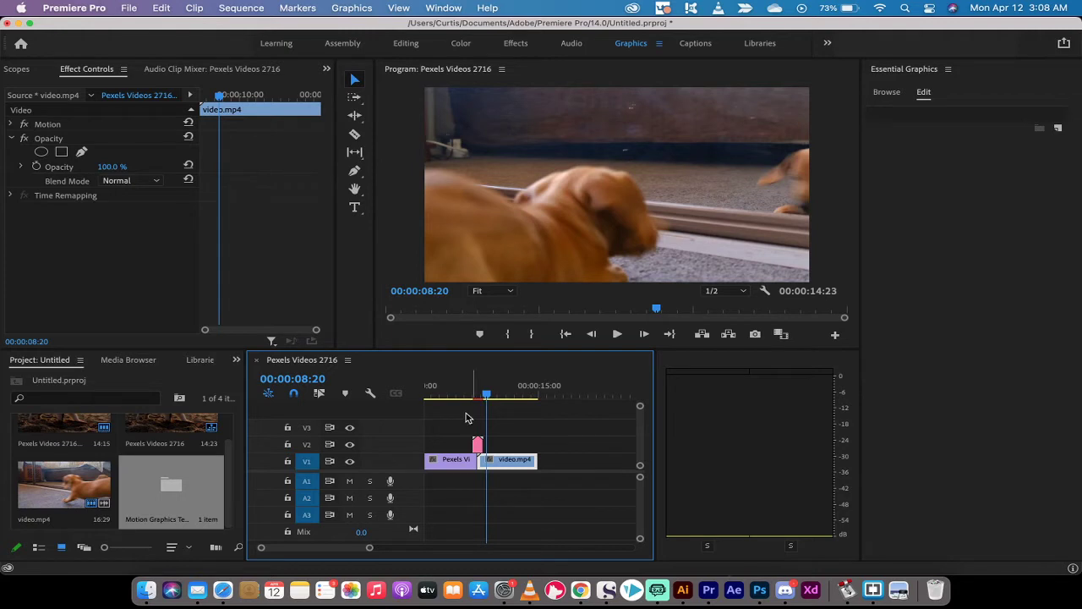
Delete the Visual Trends graphic from V2 and widen the Essential Graphics template browser.
left_click(479, 444)
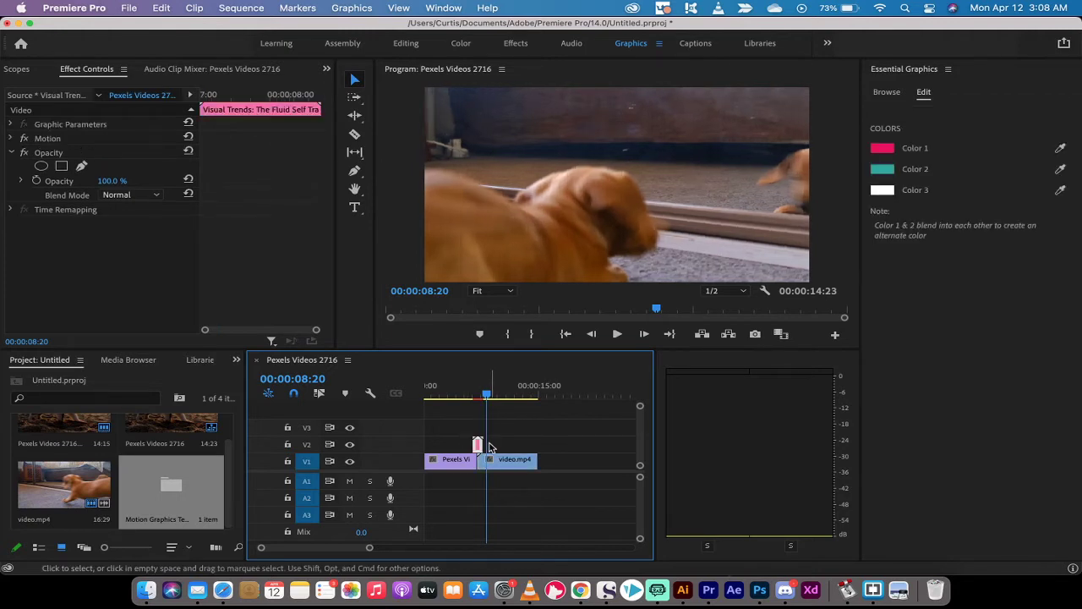
key("Delete")
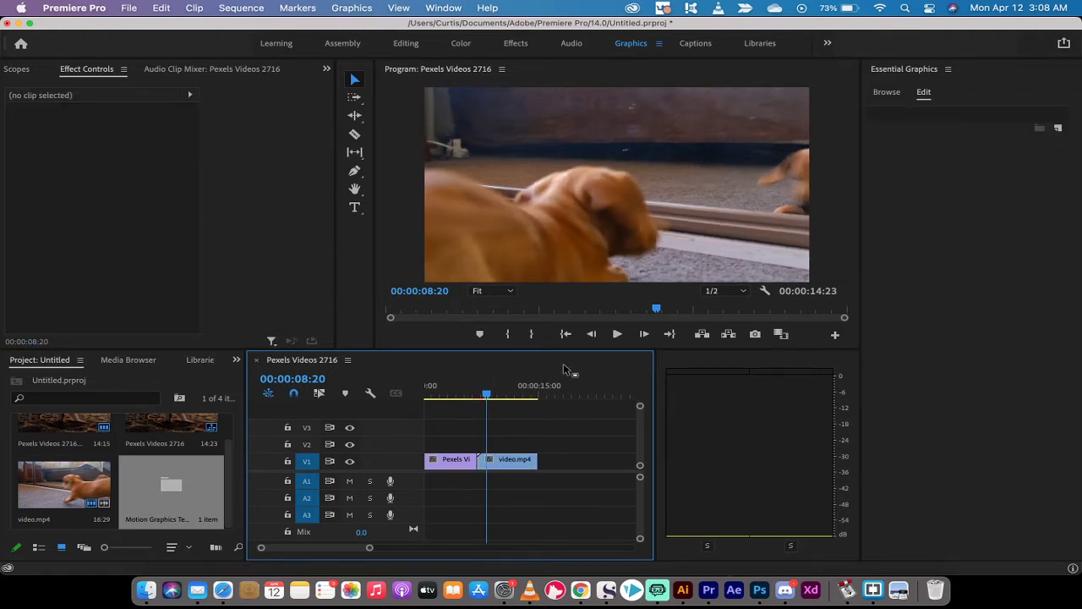
left_click(896, 76)
left_click(888, 92)
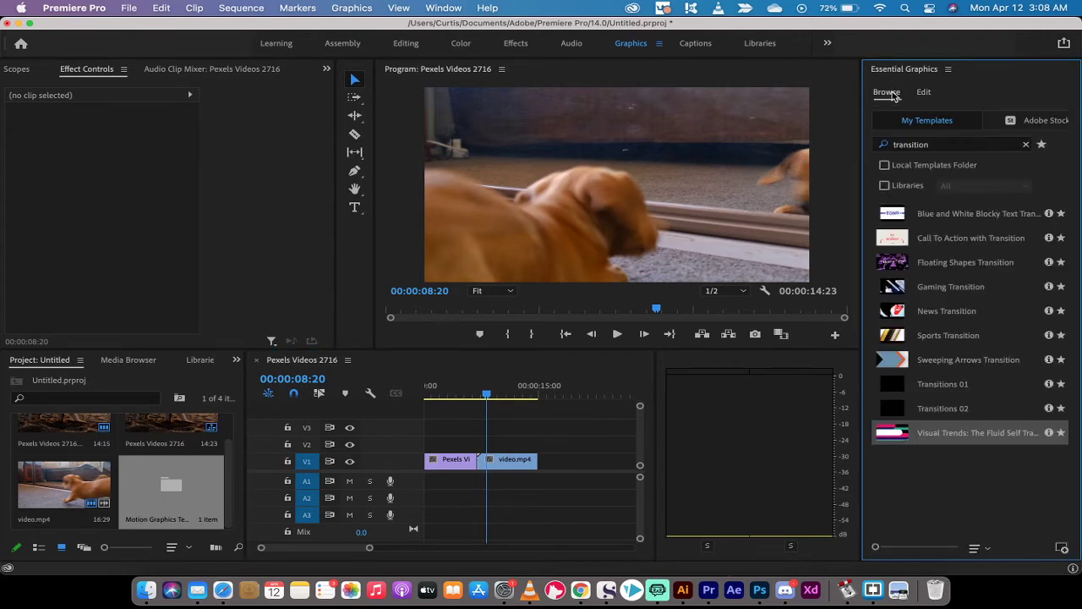
left_click(948, 146)
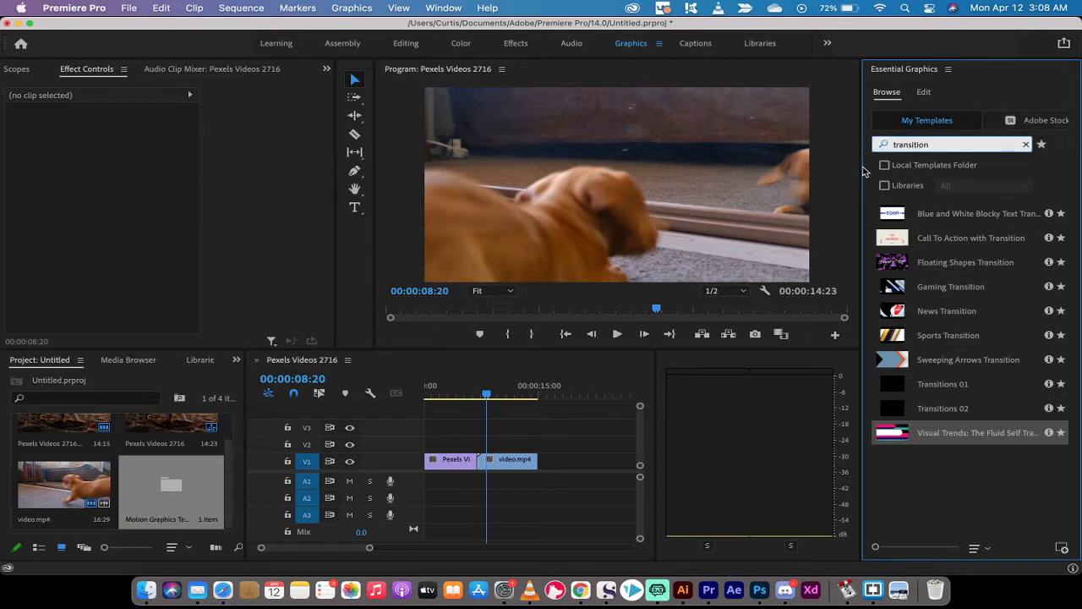
left_click_drag(862, 167, 831, 166)
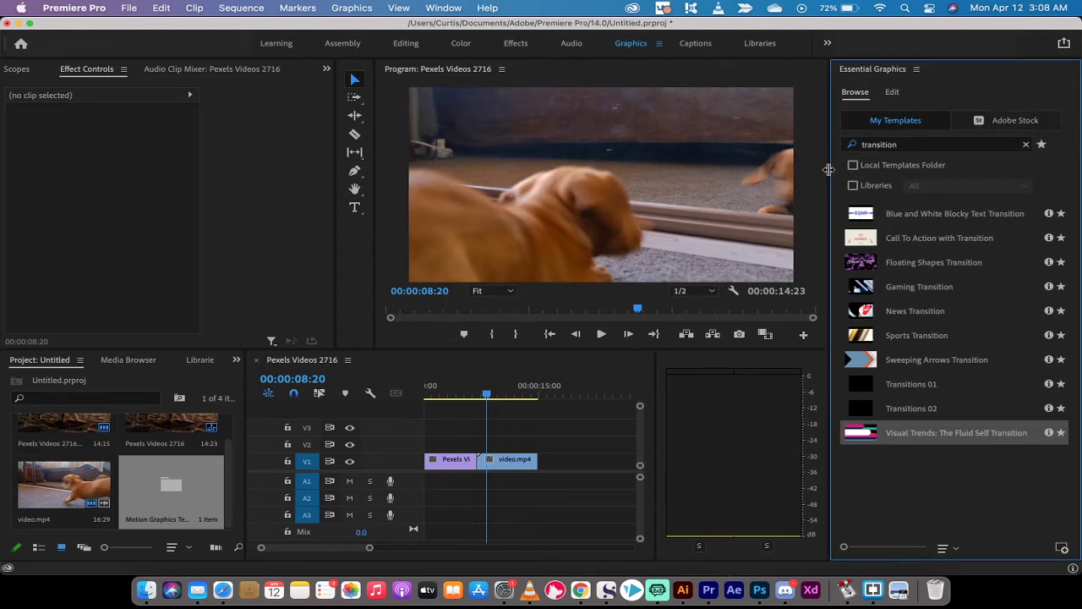
Browse Adobe Stock templates limited to Free and search for 'transition'.
left_click(1006, 124)
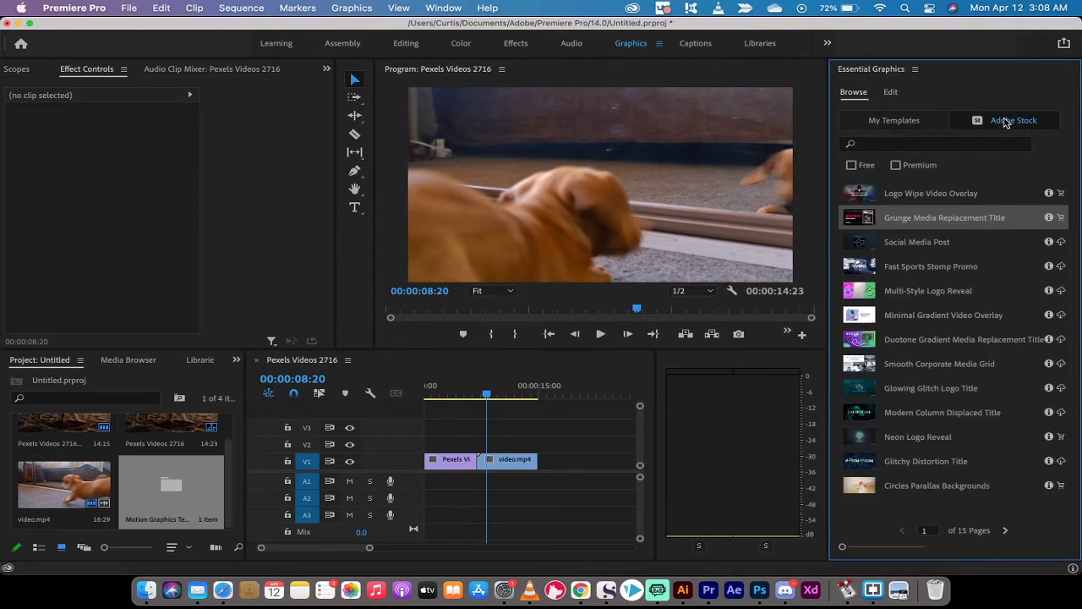
left_click(925, 151)
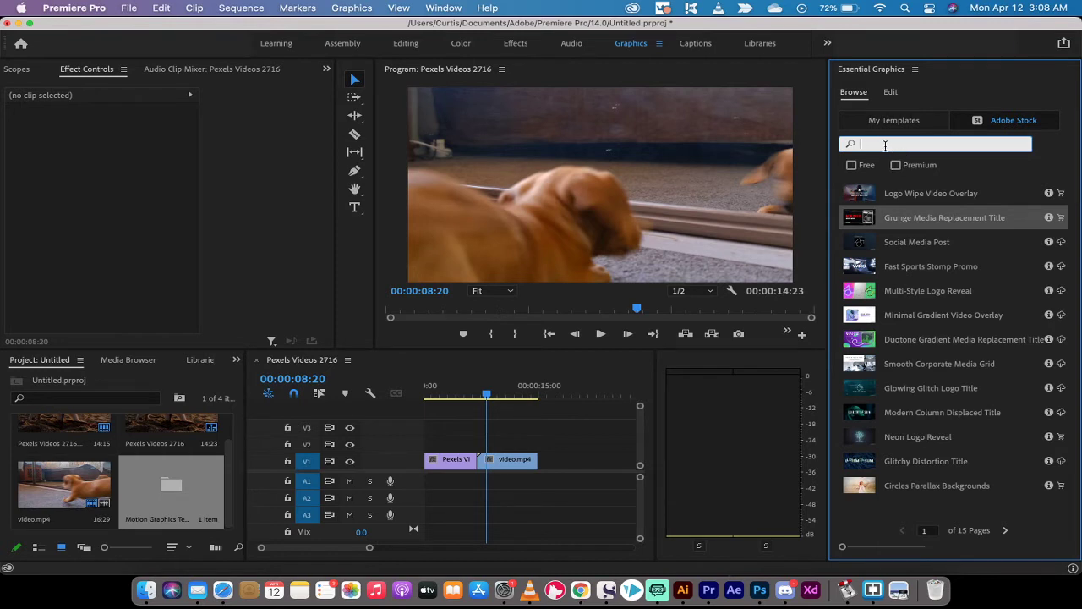
type("transition")
left_click(852, 165)
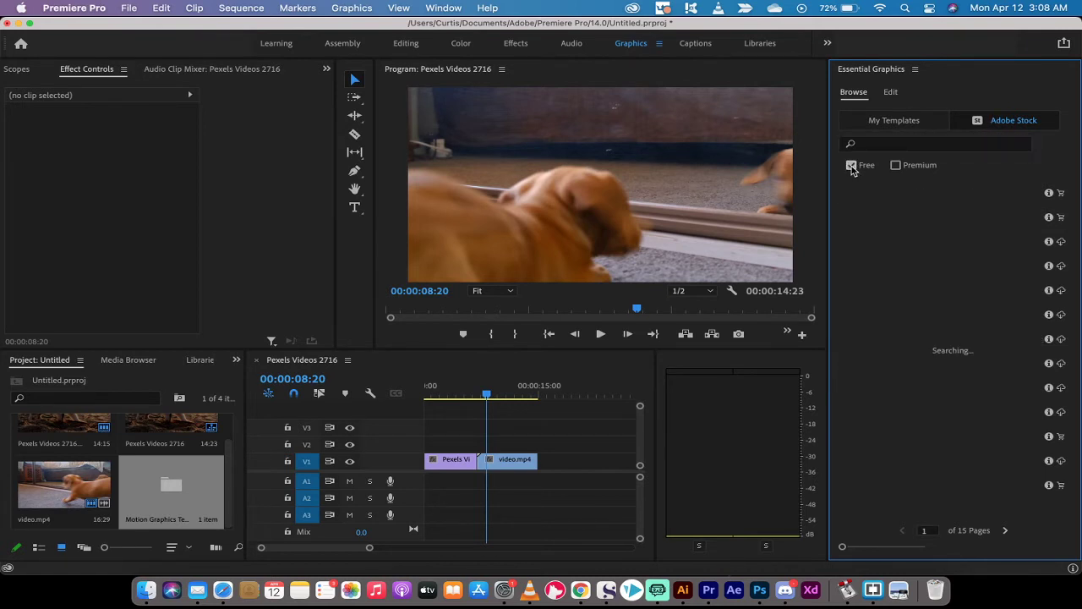
left_click(883, 149)
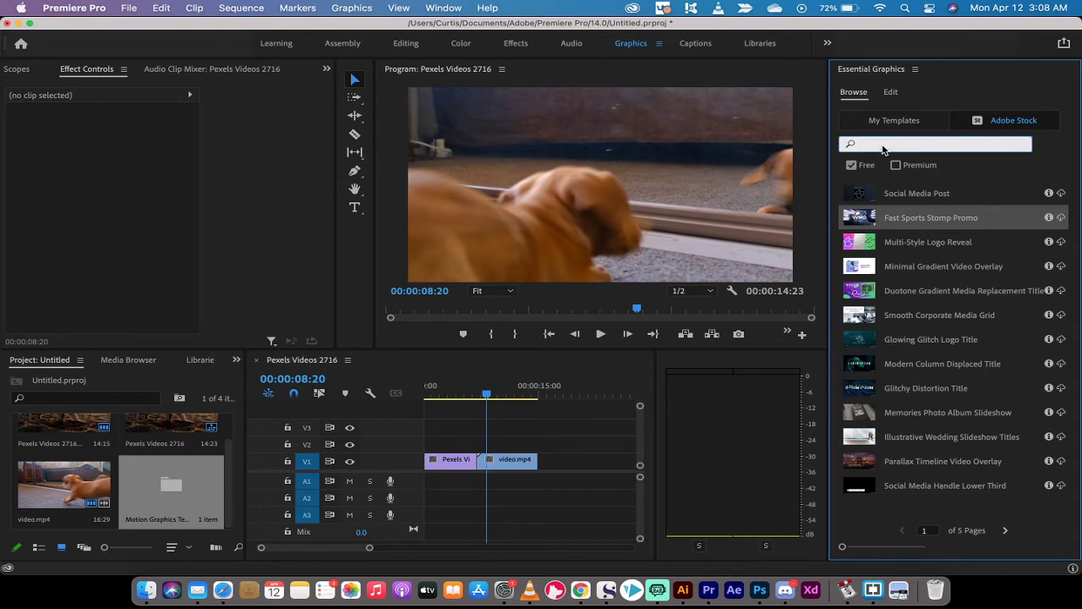
type("transition")
key("Return")
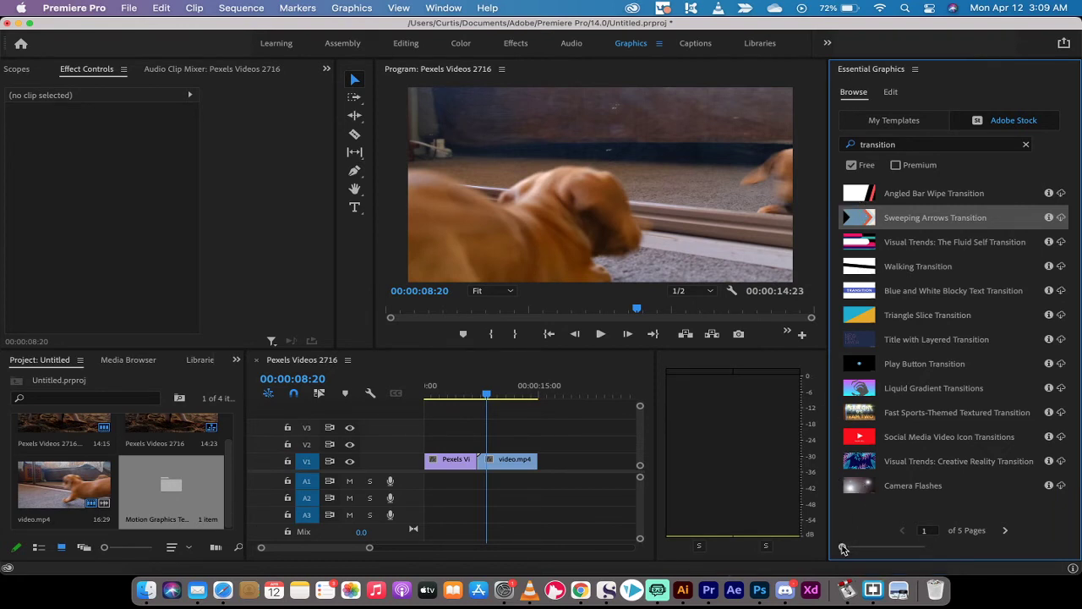
Enlarge the template thumbnails and preview the Angled Bar Wipe transition.
mouse_move(843, 548)
left_mouse_down()
mouse_move(882, 548)
mouse_move(847, 549)
left_mouse_up()
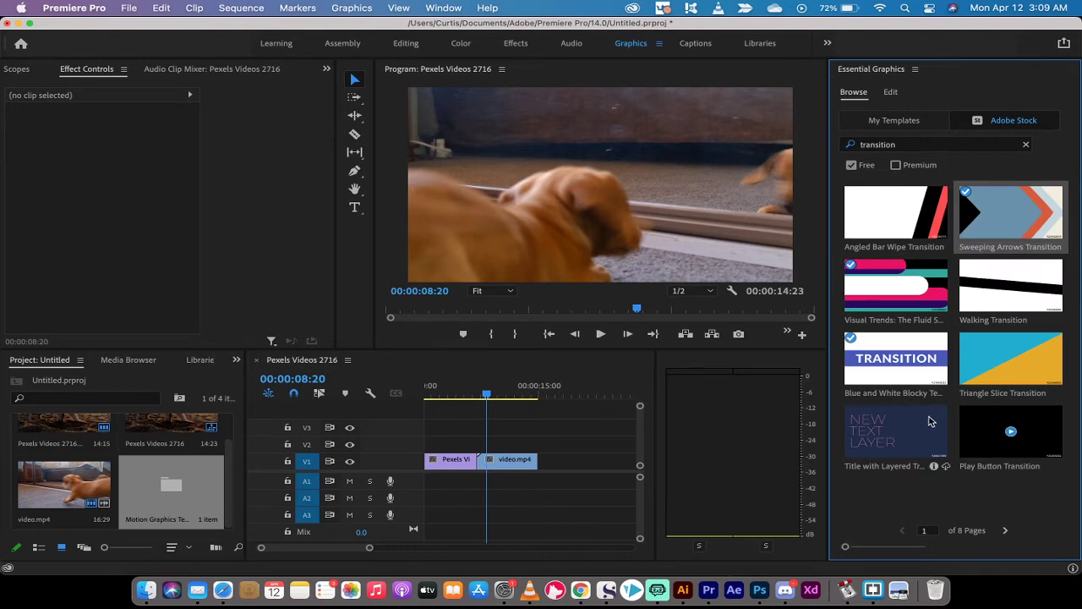
left_click(898, 221)
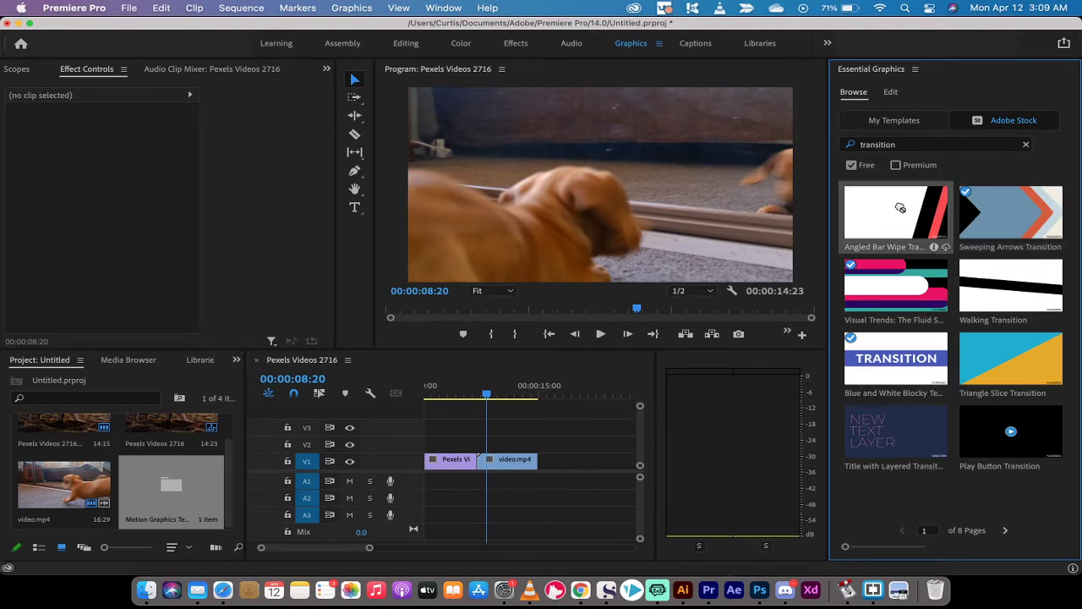
mouse_move(992, 222)
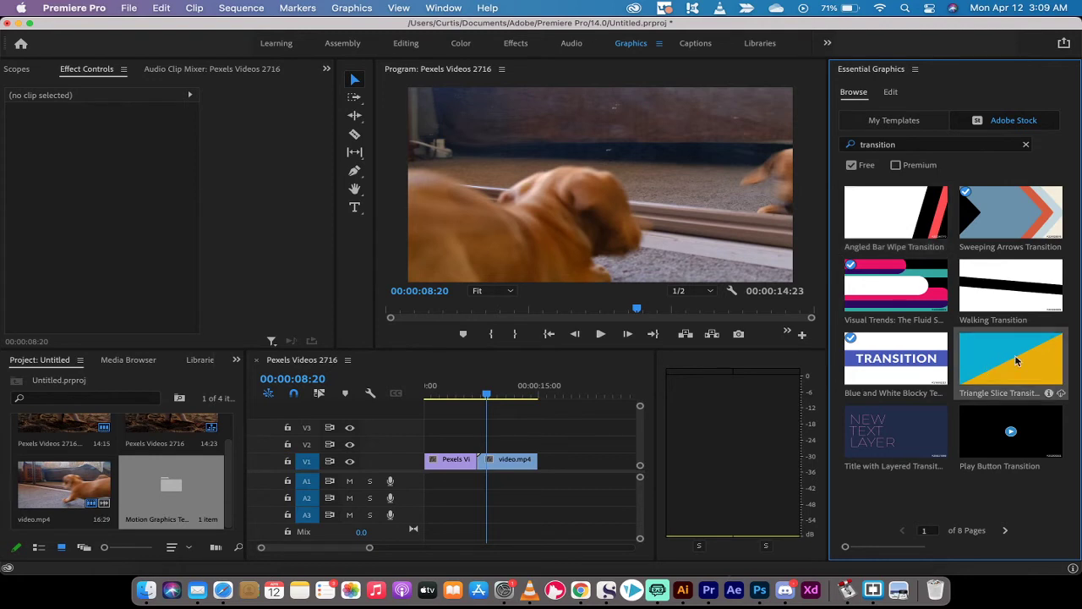
Drop the Triangle Slice Transition template on V2 and centre it over the cut.
left_click_drag(1017, 359, 472, 446)
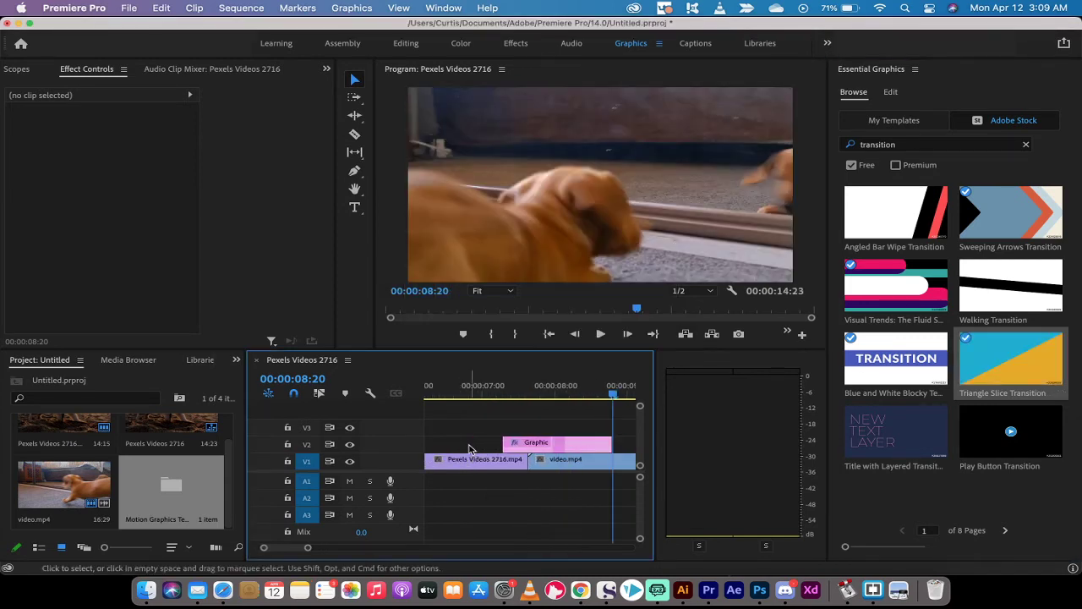
left_click_drag(526, 454, 510, 449)
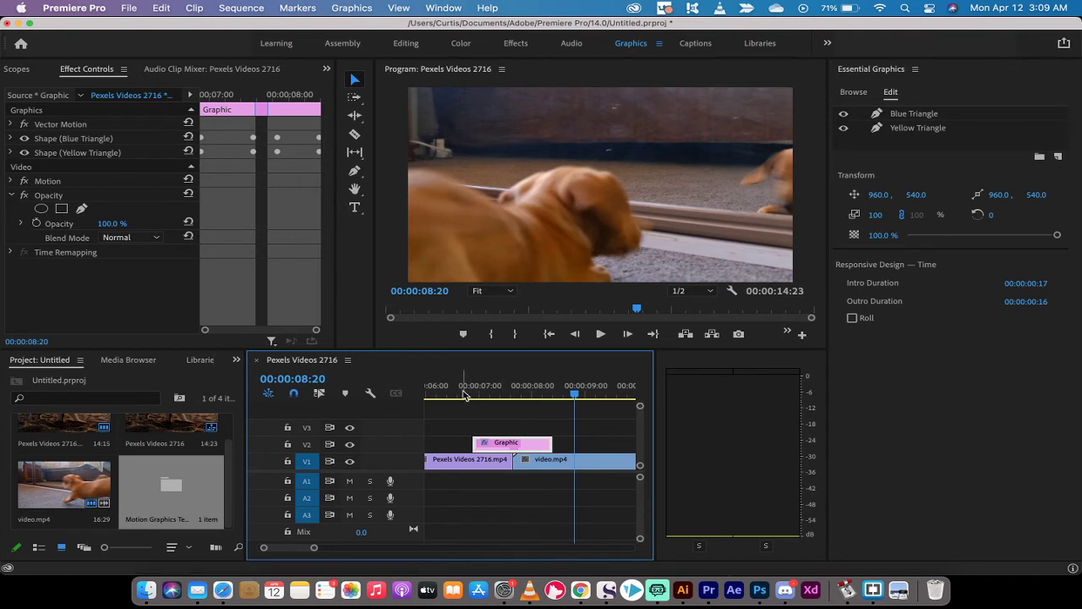
left_click_drag(462, 394, 461, 395)
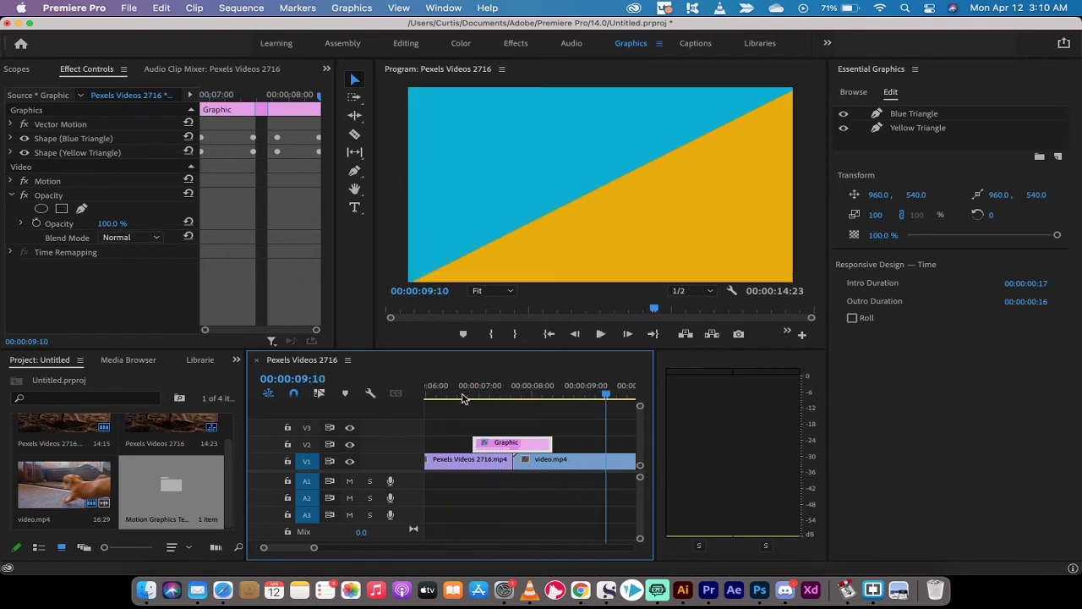
left_click(484, 394)
left_click_drag(484, 394, 562, 400)
left_click(518, 431)
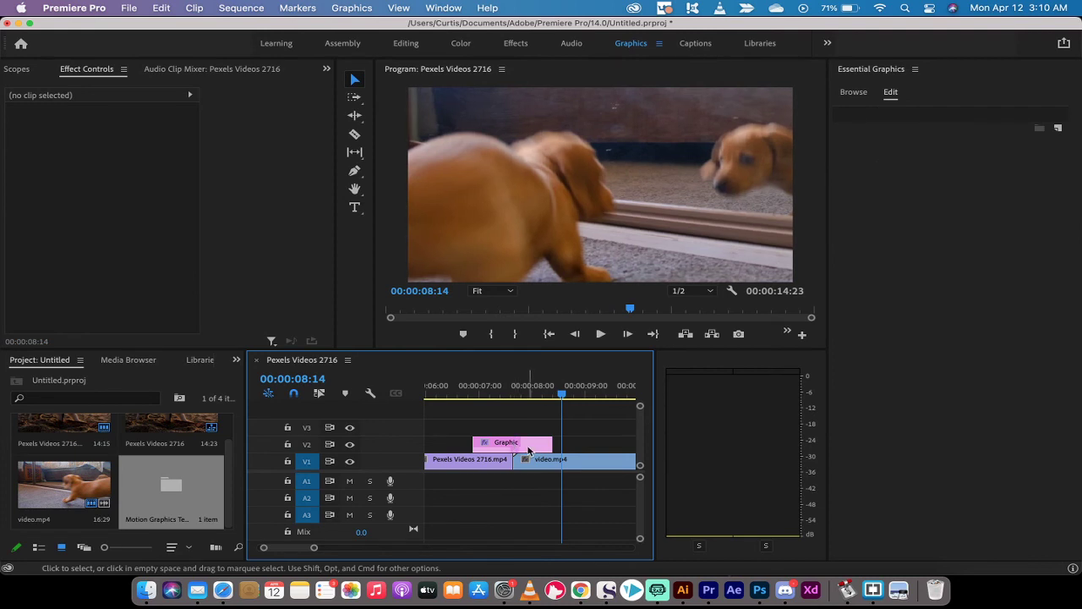
Select the graphic's Blue Triangle layer and expand its shape properties, undoing a stray Position change.
left_click(515, 446)
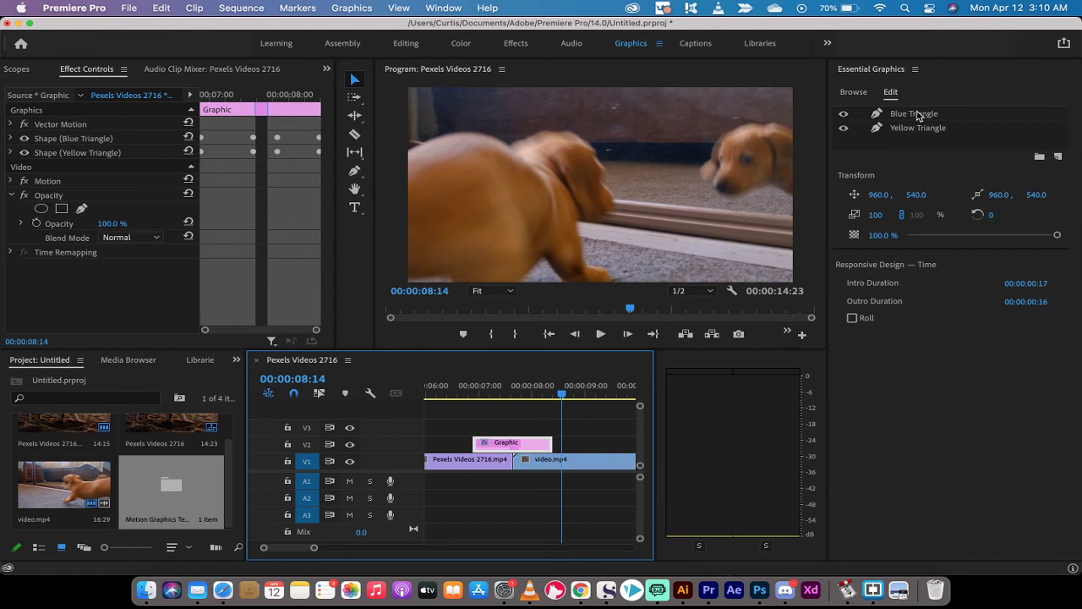
left_click(920, 114)
left_click_drag(520, 393, 503, 393)
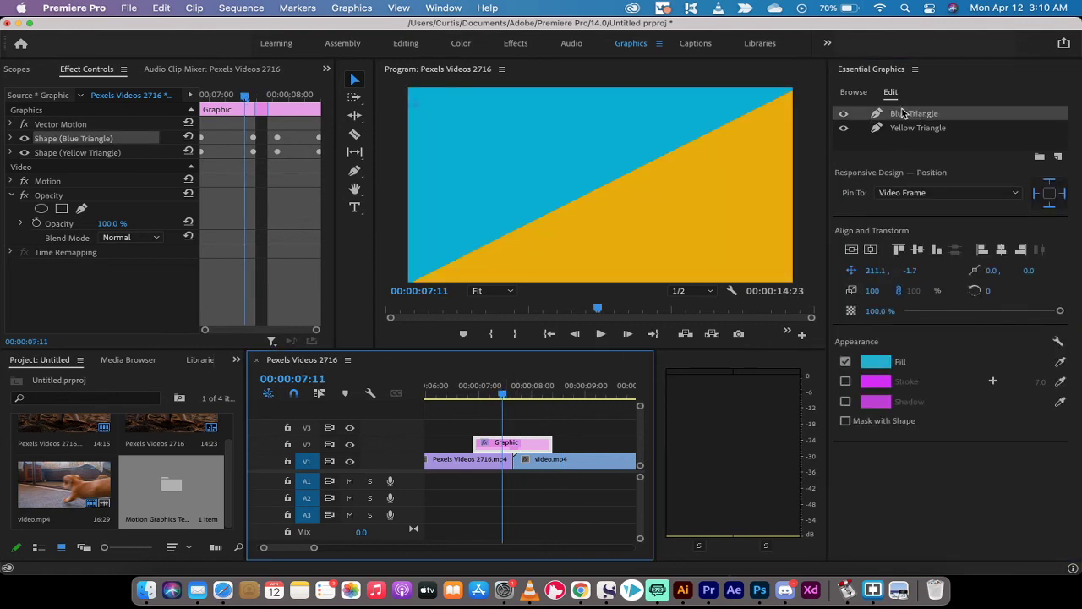
left_click(10, 139)
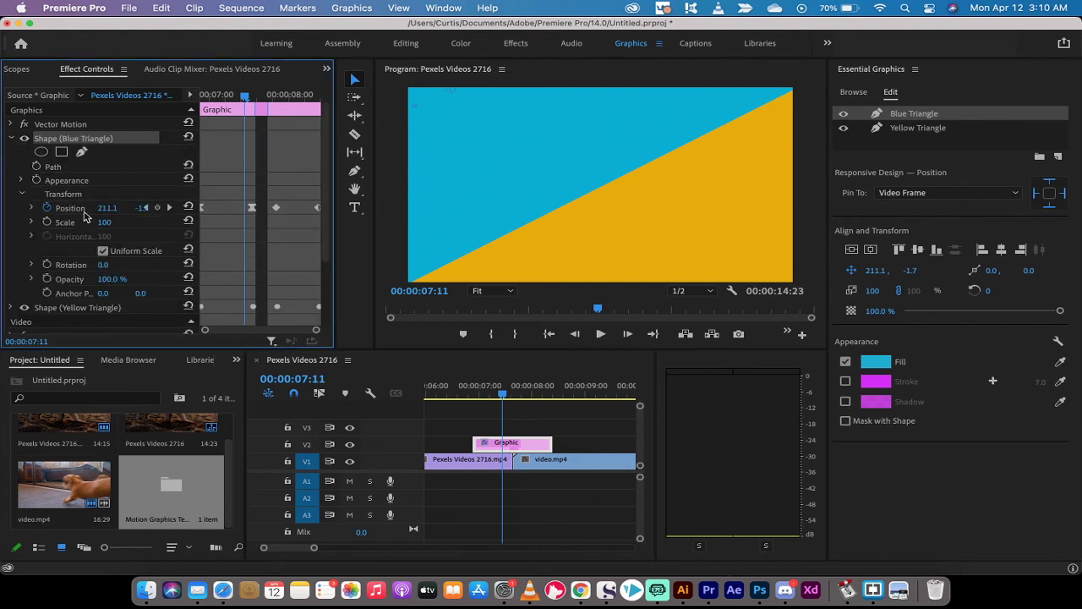
left_click_drag(107, 207, 114, 207)
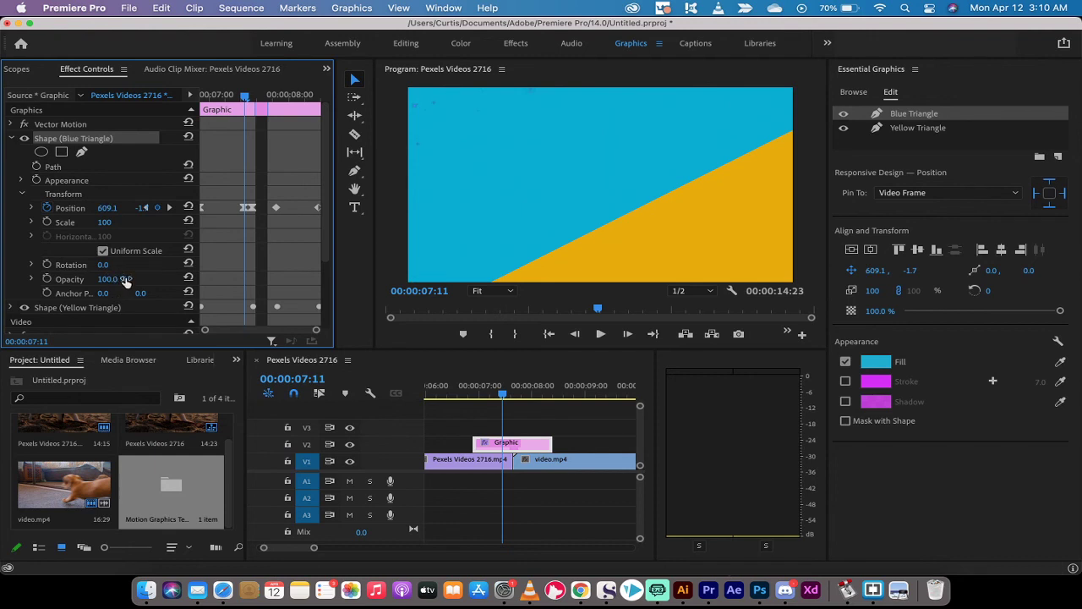
key("super+z")
scroll(86, 244, "down", 5)
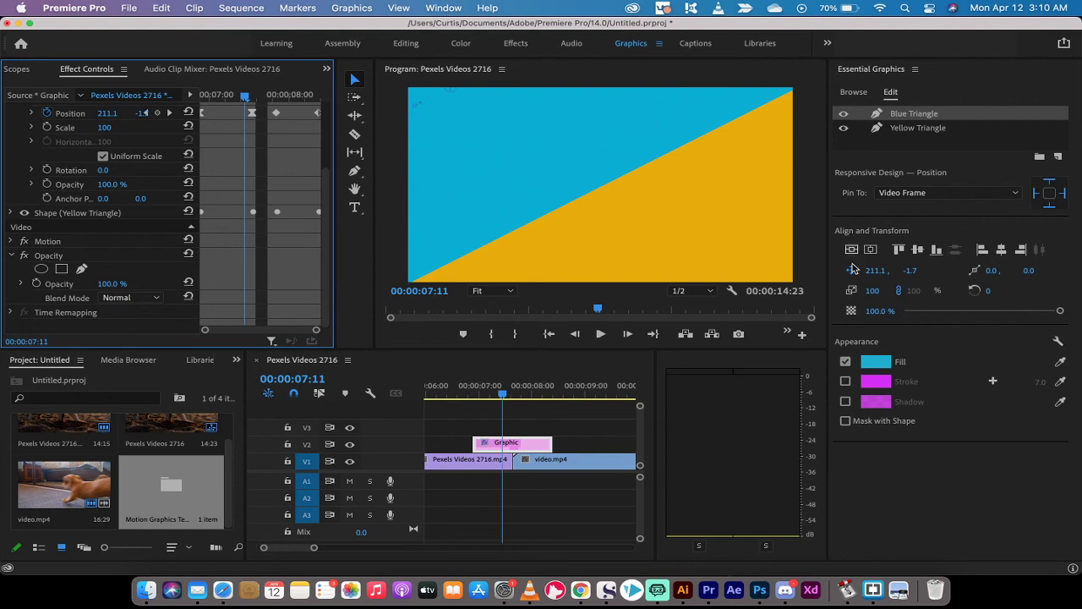
Change the Blue Triangle's fill from cyan to dark red-orange (962502).
left_click(874, 365)
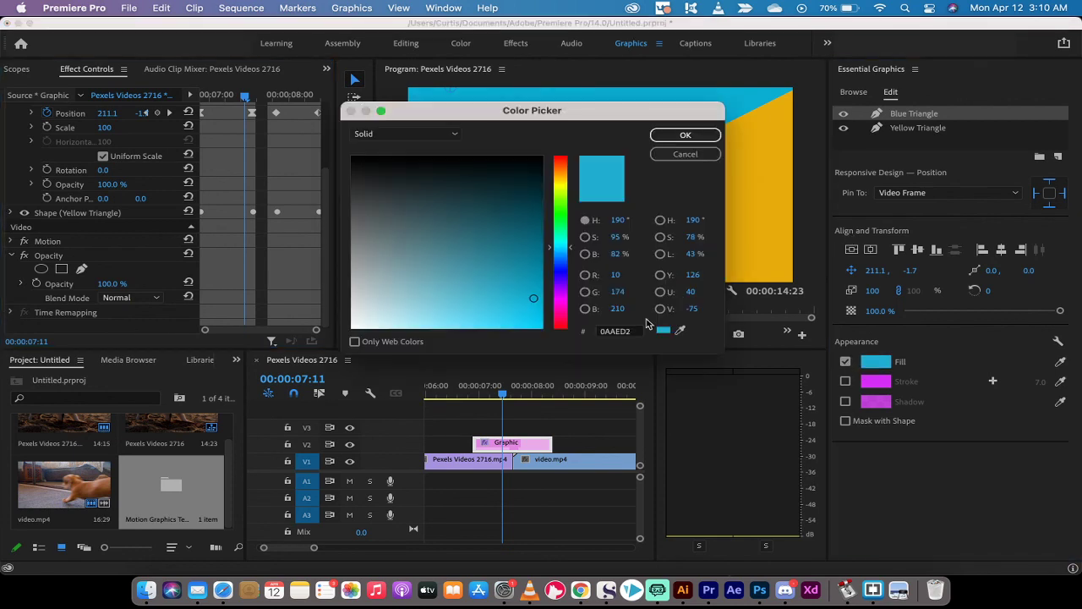
left_click(560, 163)
left_click_drag(550, 284, 545, 285)
left_click(685, 136)
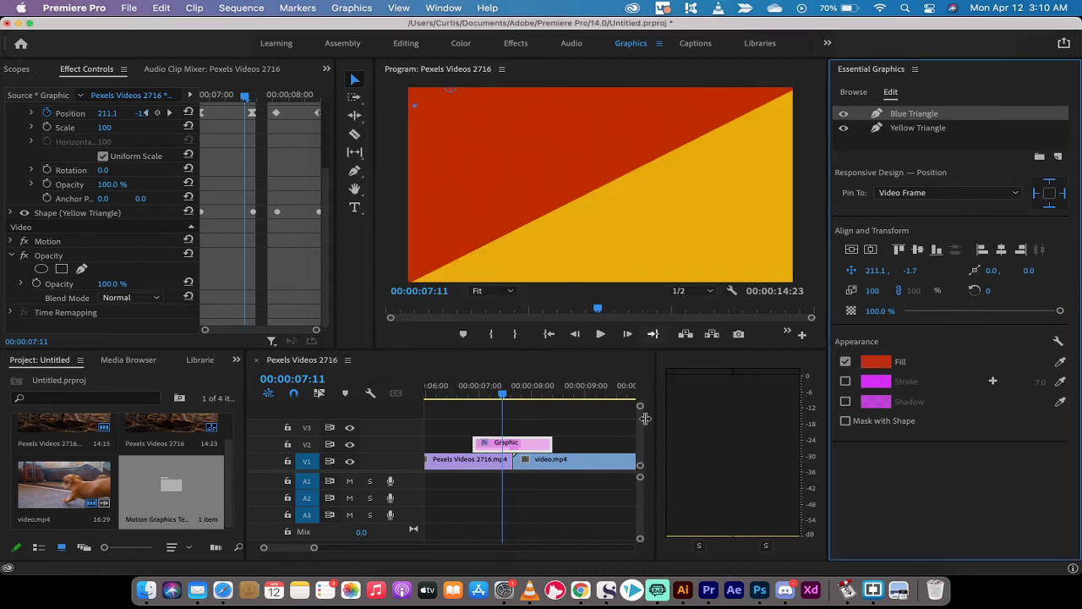